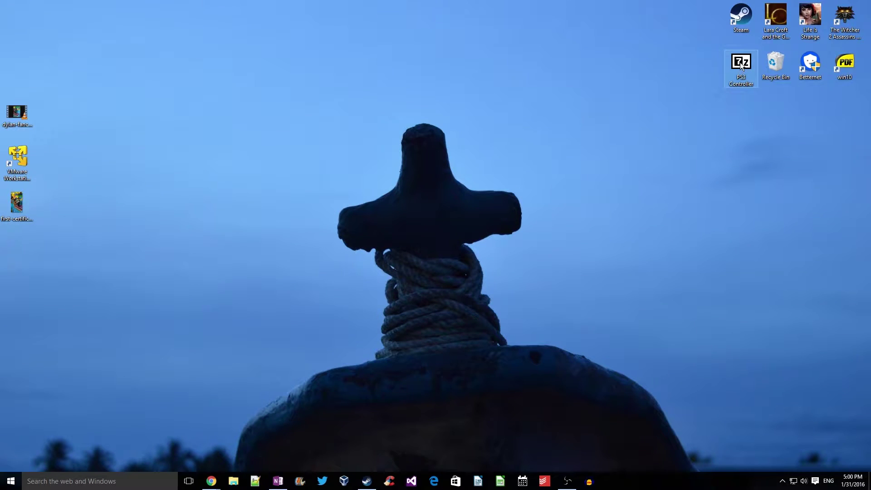
Open PS3 Controller.zip in 7-Zip File Manager and restore its window to a smaller size.
{"action": "right_click", "coordinate": [741, 67]}
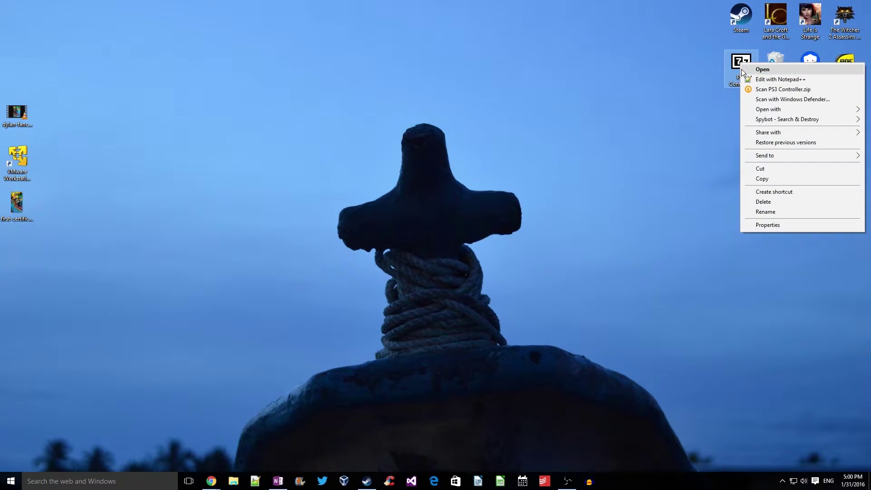
{"action": "mouse_move", "coordinate": [754, 122]}
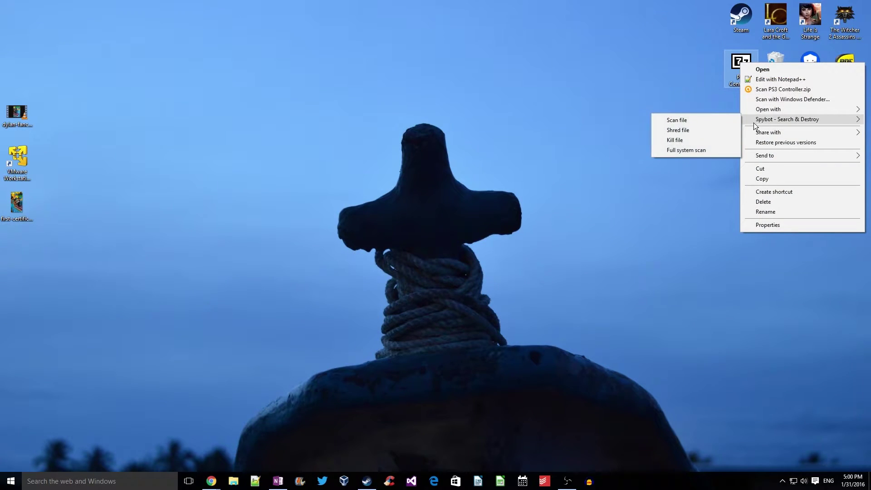
{"action": "left_click", "coordinate": [766, 71]}
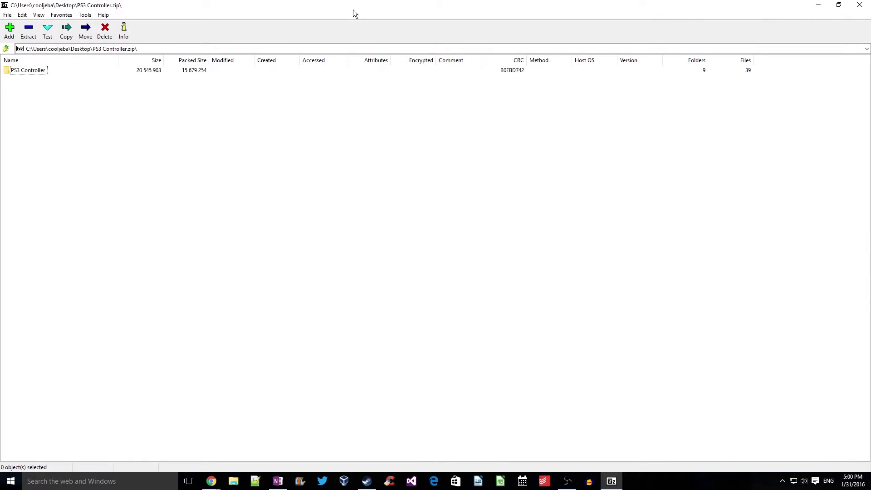
{"action": "double_click", "coordinate": [353, 9]}
Copy the PS3 Controller folder from the archive onto the desktop and close 7-Zip.
{"action": "left_click_drag", "start_coordinate": [431, 196], "coordinate": [236, 43]}
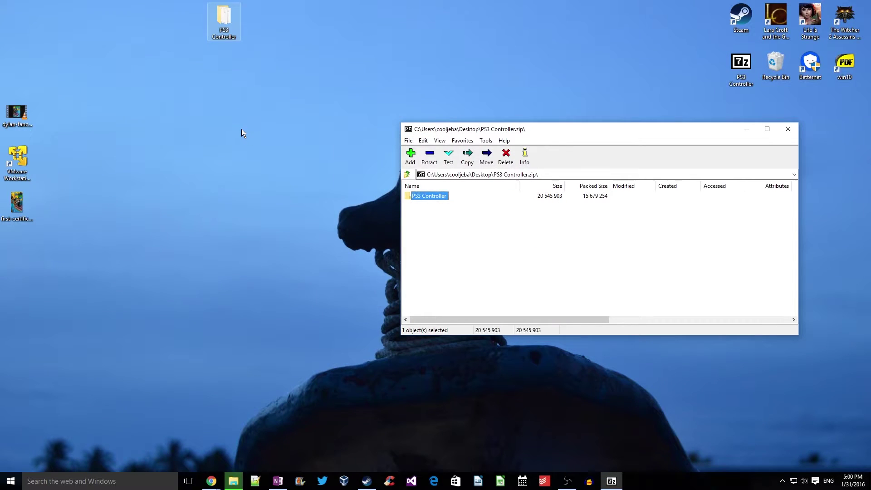
{"action": "left_click", "coordinate": [785, 130]}
{"action": "right_click", "coordinate": [385, 162]}
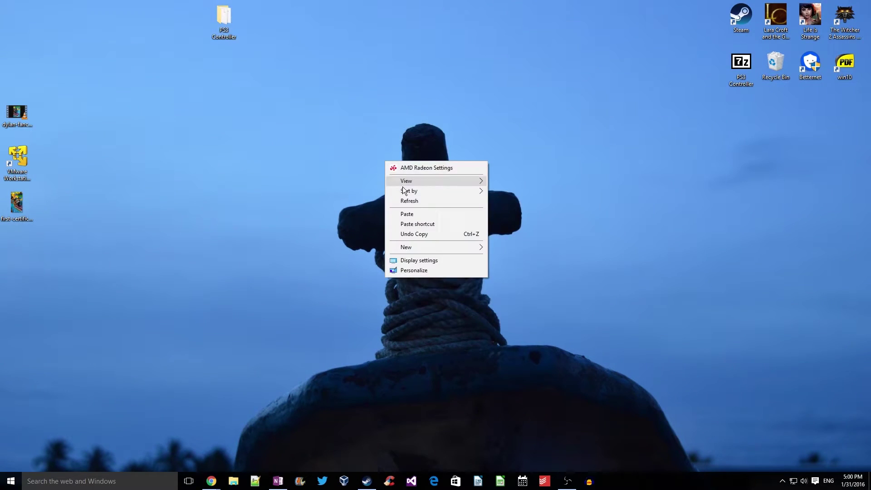
Refresh the desktop, place the PS3 Controller folder beside the other icons, and open it.
{"action": "left_click", "coordinate": [394, 200]}
{"action": "left_click_drag", "start_coordinate": [676, 144], "coordinate": [673, 136]}
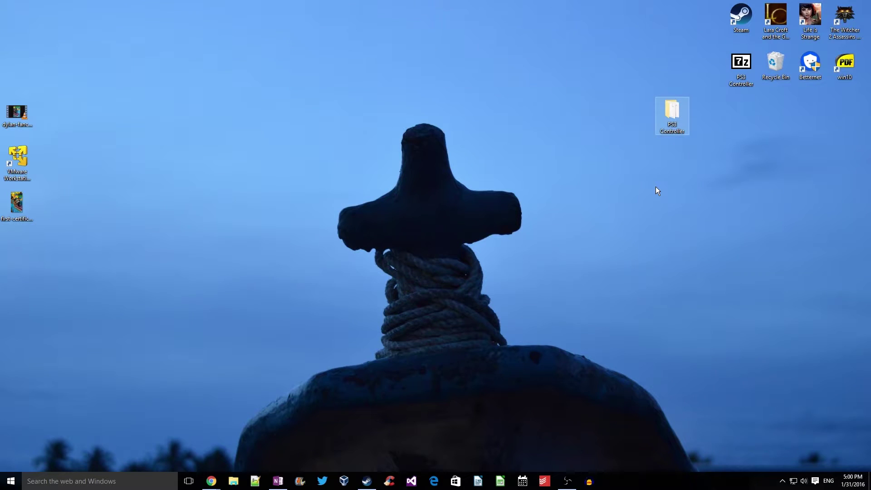
{"action": "double_click", "coordinate": [672, 116]}
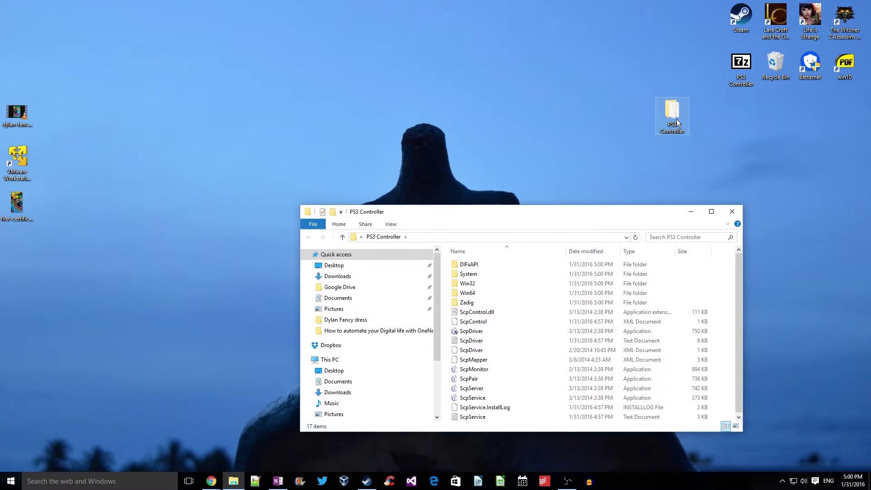
Make the folder window taller and run ScpDriver as administrator.
{"action": "left_click_drag", "start_coordinate": [554, 206], "coordinate": [562, 90]}
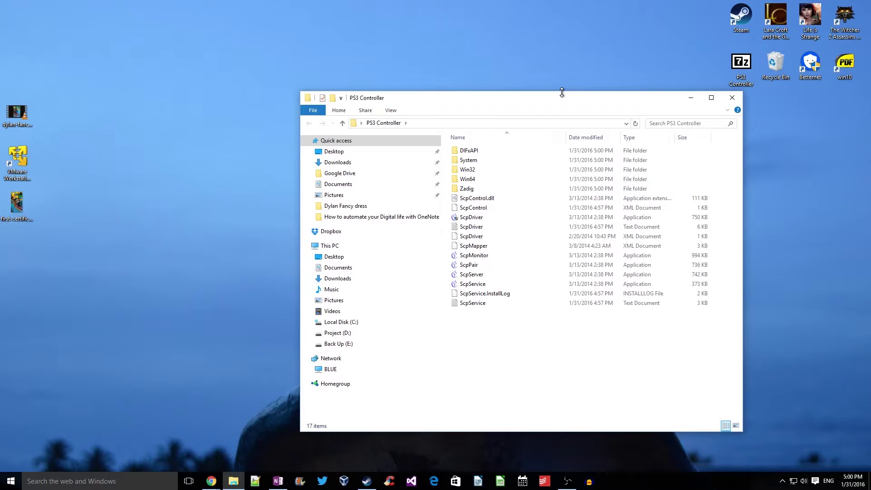
{"action": "left_click", "coordinate": [481, 219]}
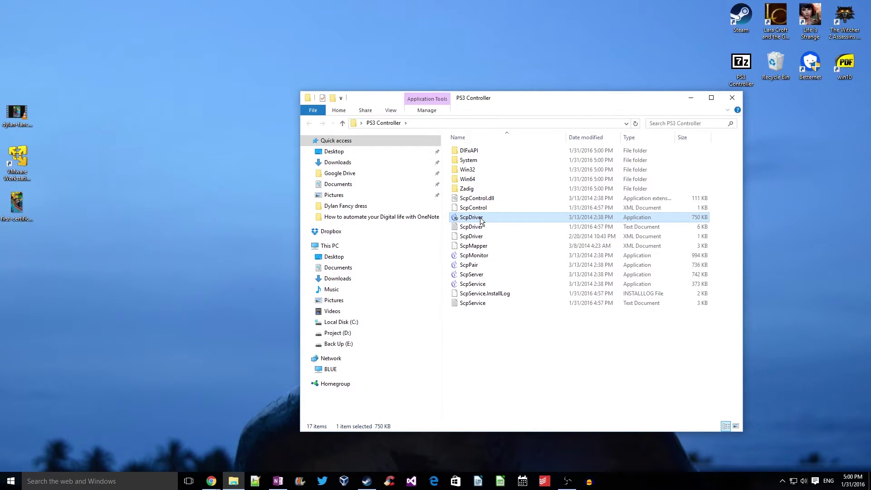
{"action": "right_click", "coordinate": [481, 221]}
{"action": "left_click", "coordinate": [509, 235]}
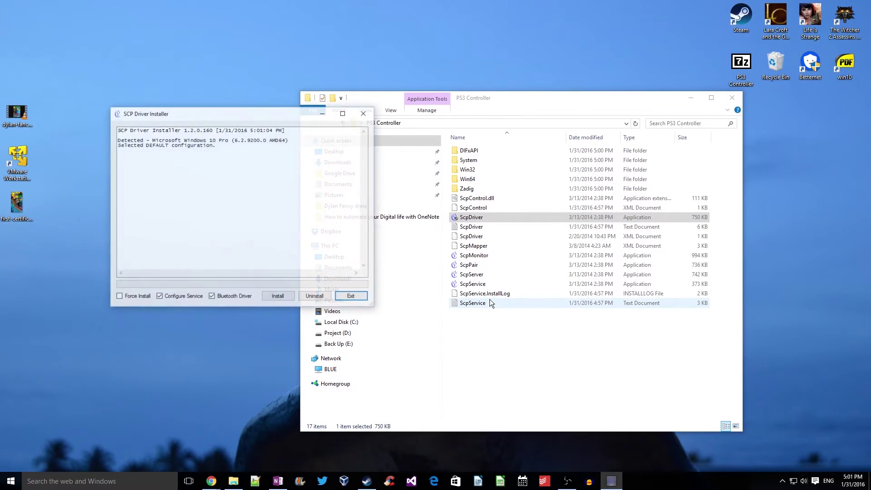
Install the SCP DS3 Service, Bus Device, Bus Driver and DS3 USB Driver, then select the summary lines.
{"action": "left_click_drag", "start_coordinate": [268, 112], "coordinate": [492, 217]}
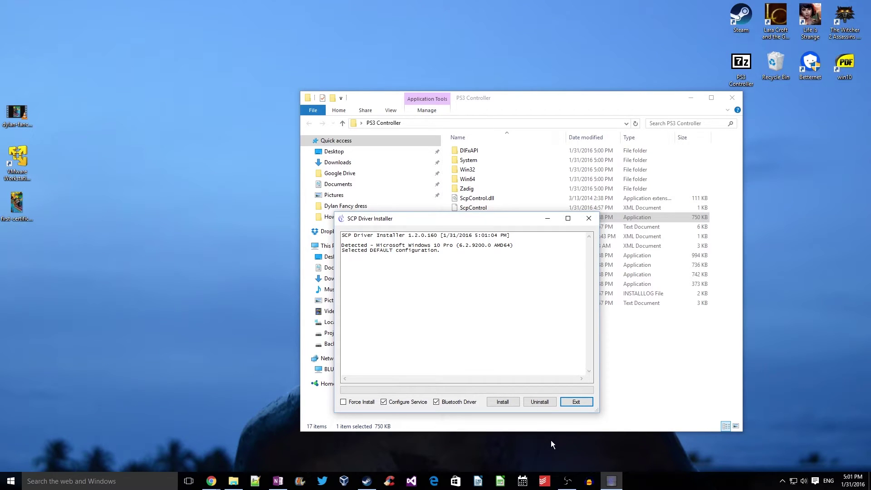
{"action": "left_click", "coordinate": [503, 405]}
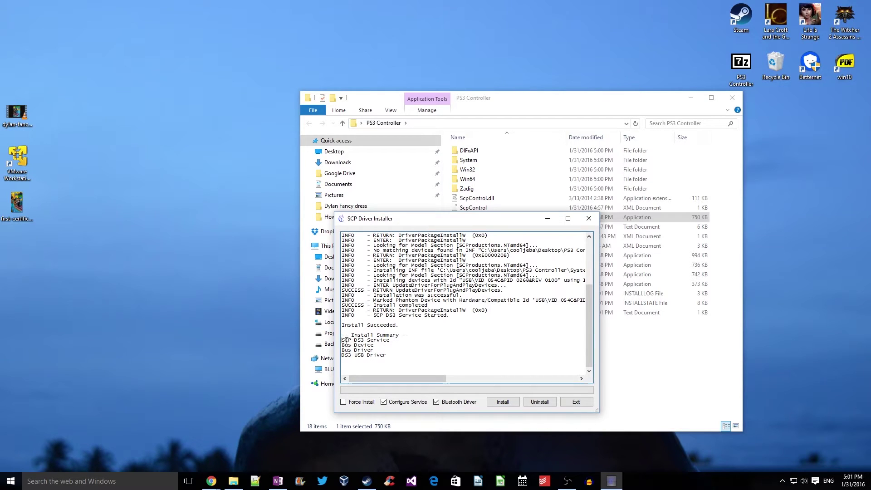
{"action": "left_click_drag", "start_coordinate": [347, 341], "coordinate": [420, 367]}
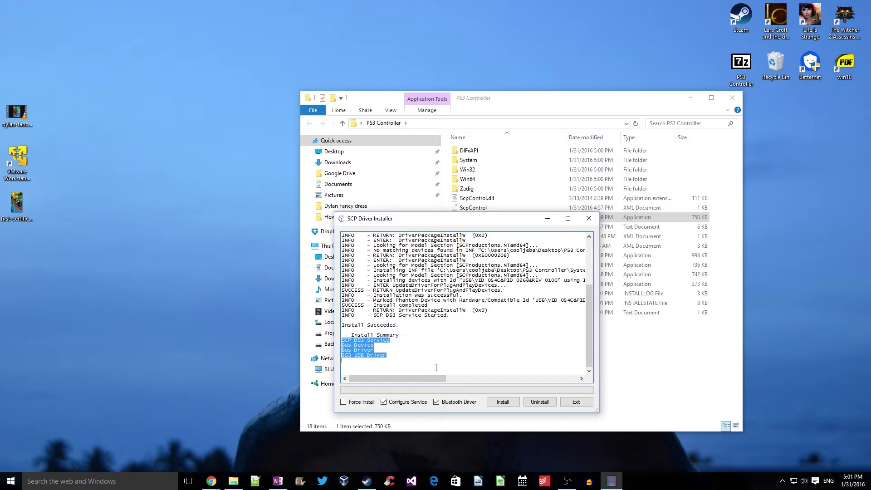
Exit the driver installer and start ScpMonitor.
{"action": "left_click", "coordinate": [574, 403]}
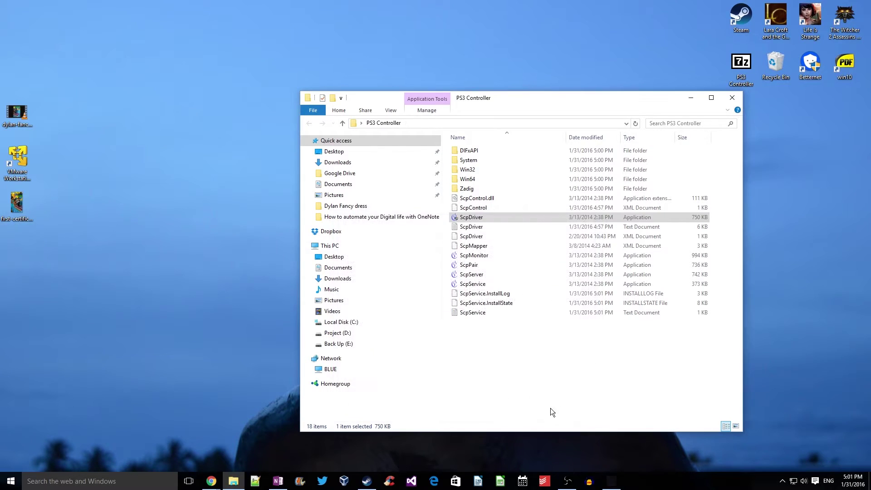
{"action": "left_click", "coordinate": [483, 258]}
{"action": "double_click", "coordinate": [484, 258]}
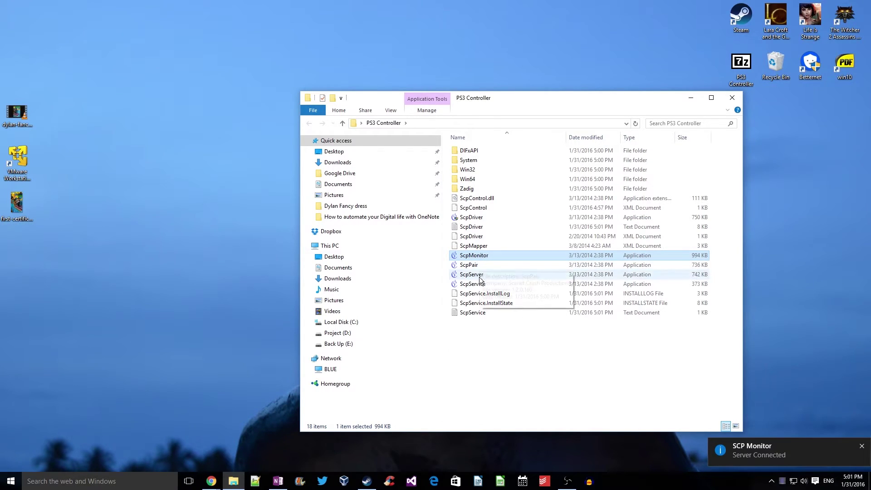
Show the SCP Monitor status window from the tray, confirming Pad 1 is a USB DS3 controller.
{"action": "left_click", "coordinate": [863, 448]}
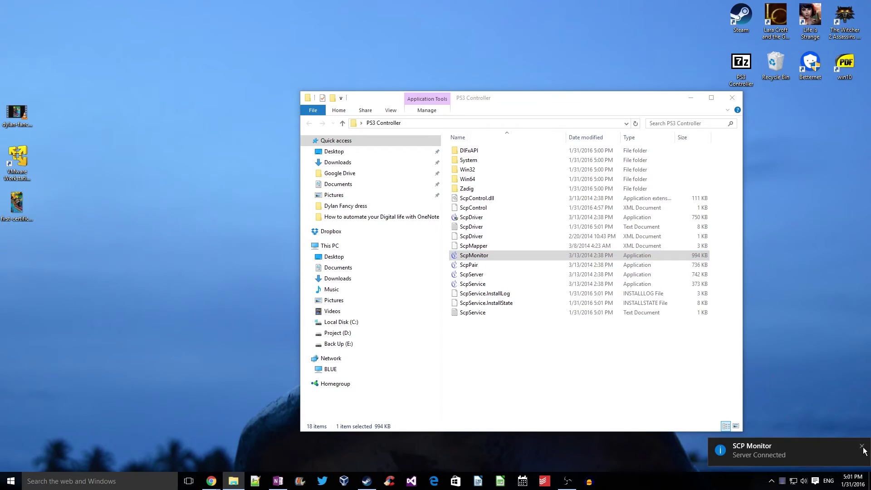
{"action": "left_click", "coordinate": [783, 482]}
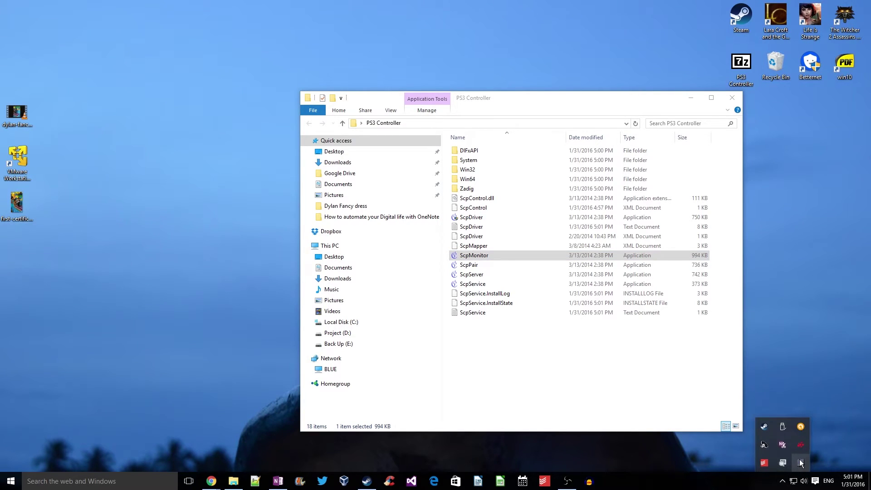
{"action": "left_click", "coordinate": [801, 462]}
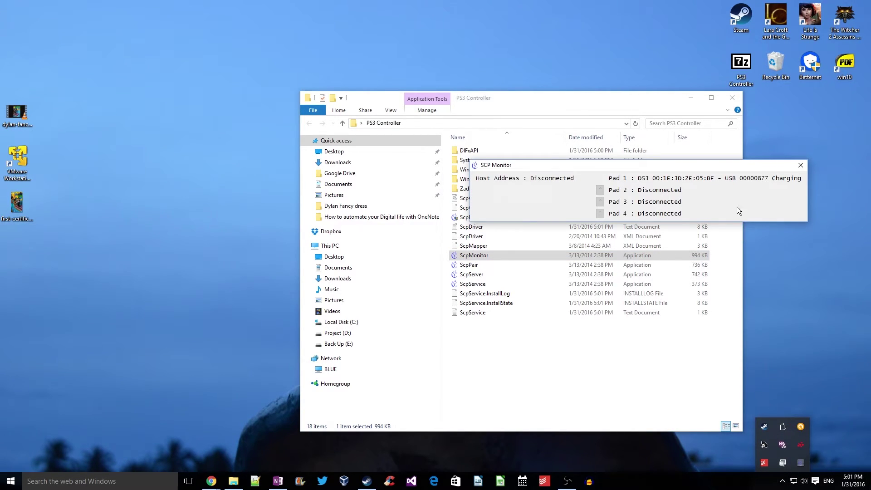
{"action": "left_click_drag", "start_coordinate": [691, 165], "coordinate": [584, 201]}
{"action": "left_click", "coordinate": [691, 97]}
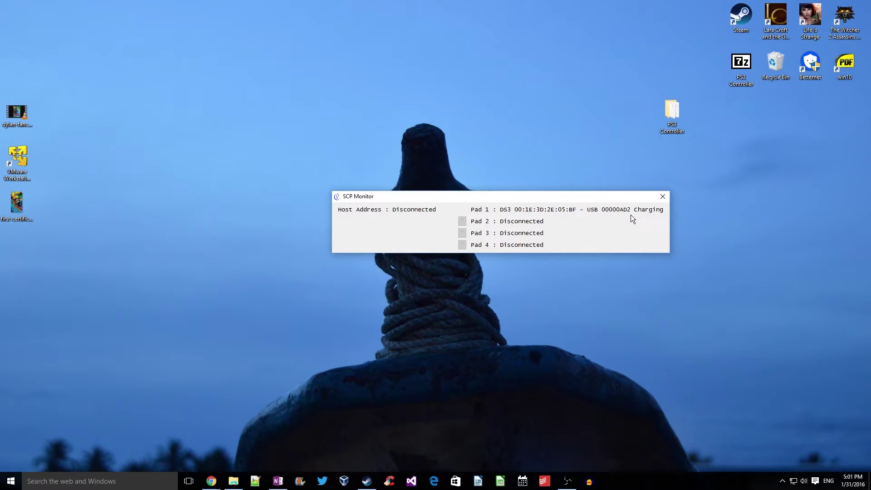
Start Steam, close its store window, and launch Lara Croft and the Guardian of Light from the desktop.
{"action": "left_click", "coordinate": [741, 25]}
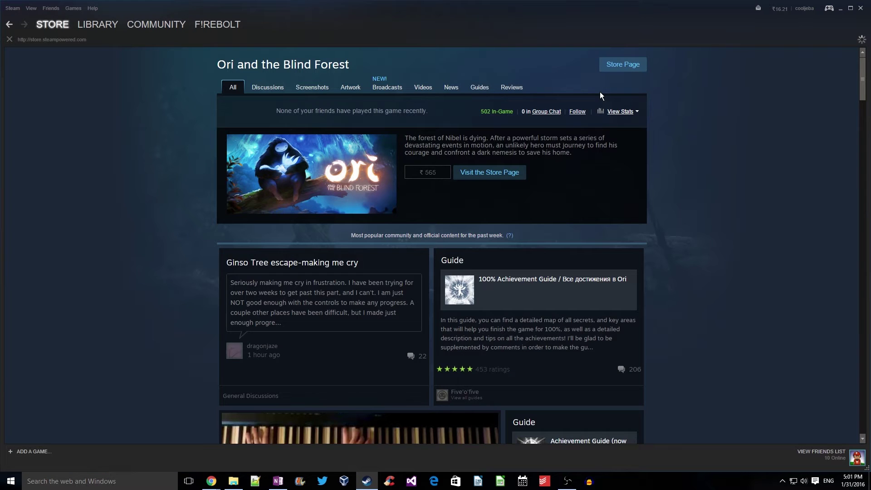
{"action": "left_click", "coordinate": [861, 8]}
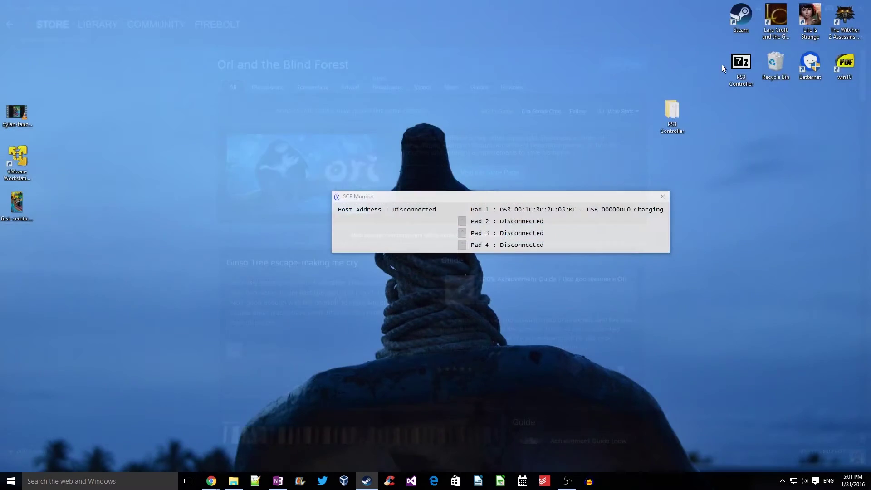
{"action": "right_click", "coordinate": [585, 76]}
{"action": "left_click", "coordinate": [609, 117]}
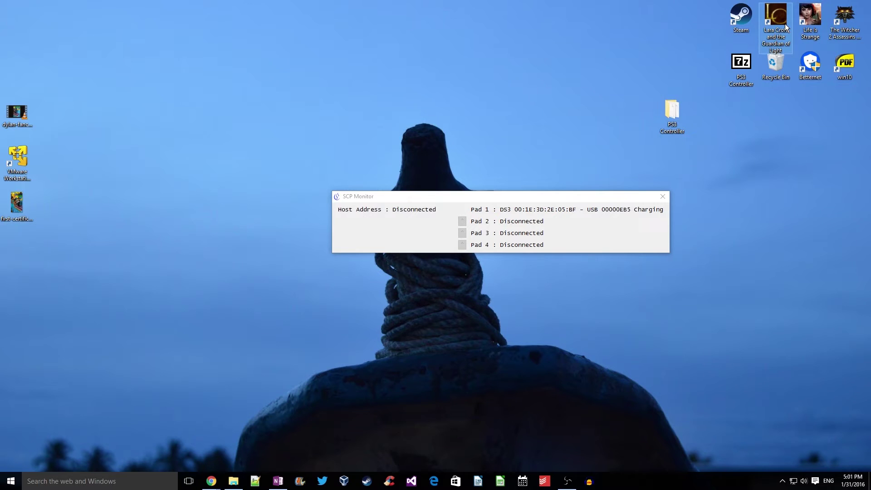
{"action": "double_click", "coordinate": [786, 27]}
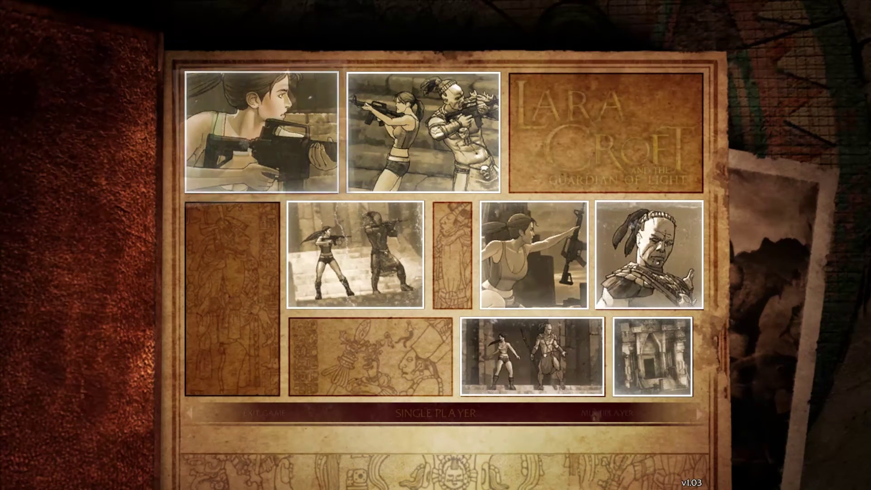
In Help & Options > Controls, set Player 1's gamepad to Xbox 360 Controller - 1.
{"action": "left_click", "coordinate": [698, 412]}
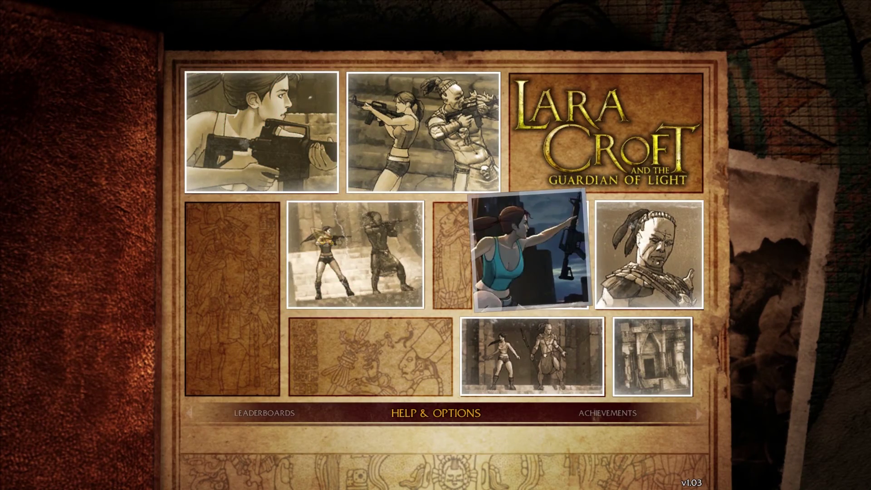
{"action": "key", "text": "Return"}
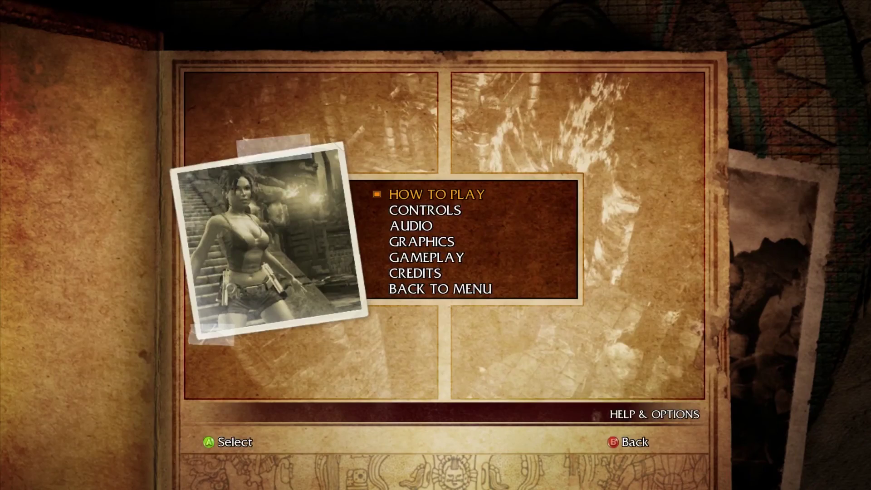
{"action": "key", "text": "Down"}
{"action": "key", "text": "Return"}
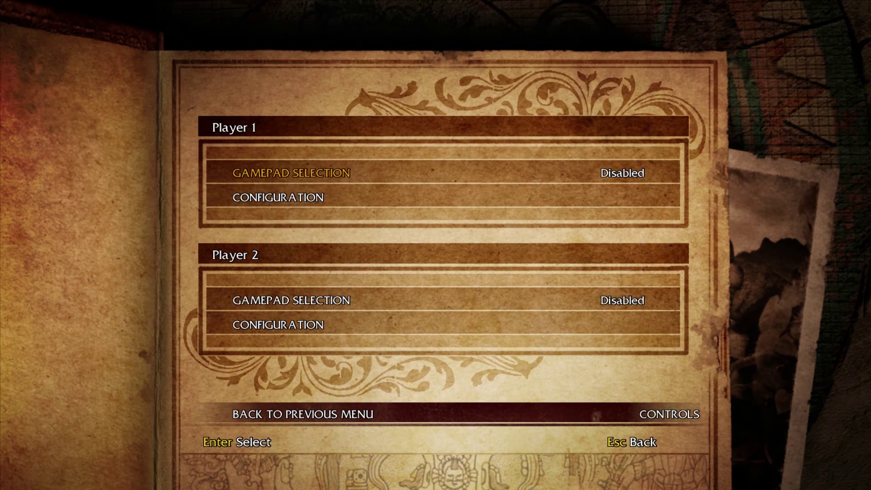
{"action": "key", "text": "Right"}
{"action": "key", "text": "Left"}
{"action": "key", "text": "Right"}
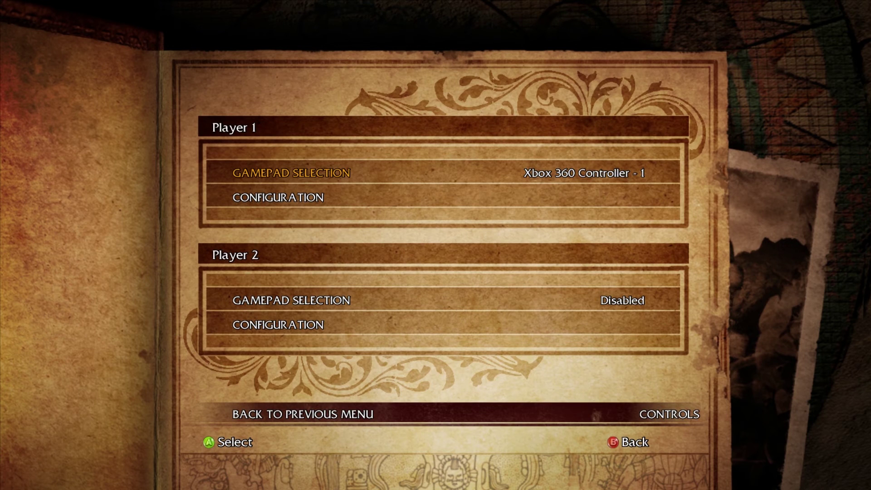
Return to the main menu, choose Exit Game, and highlight Yes to quit to Windows.
{"action": "key", "text": "Escape"}
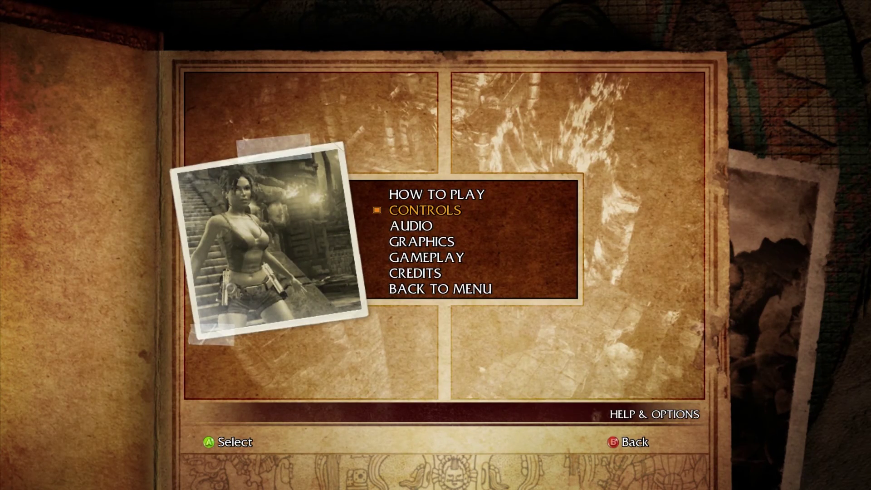
{"action": "key", "text": "Escape"}
{"action": "key", "text": "Left"}
{"action": "key", "text": "Left"}
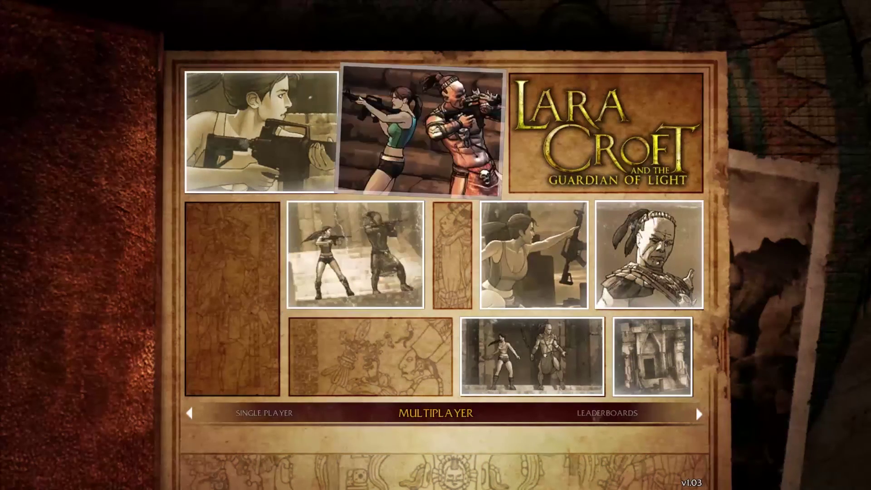
{"action": "key", "text": "Left"}
{"action": "key", "text": "Right"}
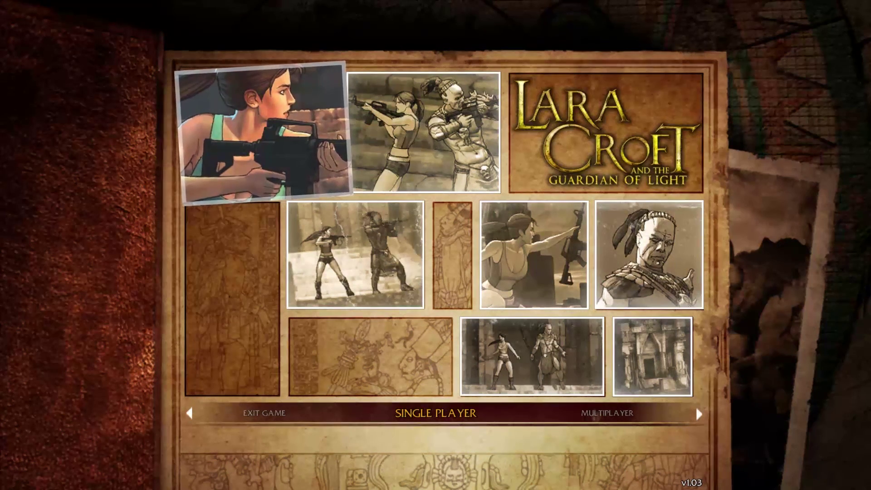
{"action": "key", "text": "Left"}
{"action": "key", "text": "Return"}
{"action": "key", "text": "Left"}
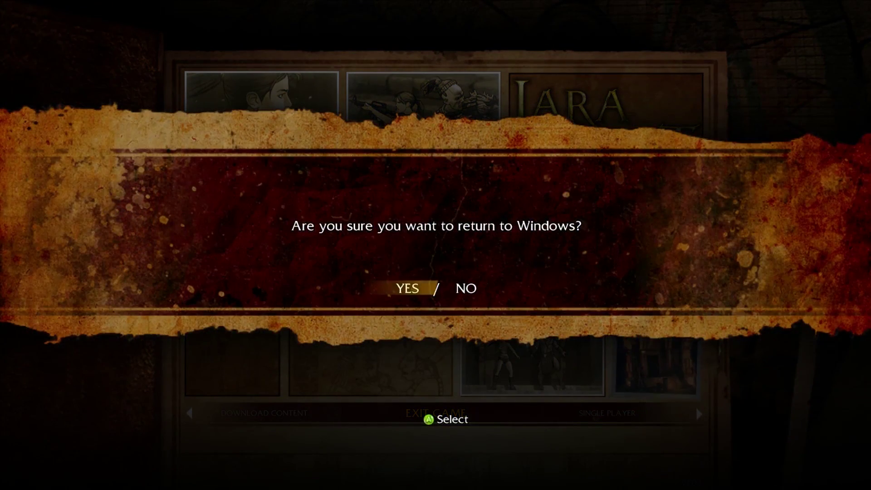